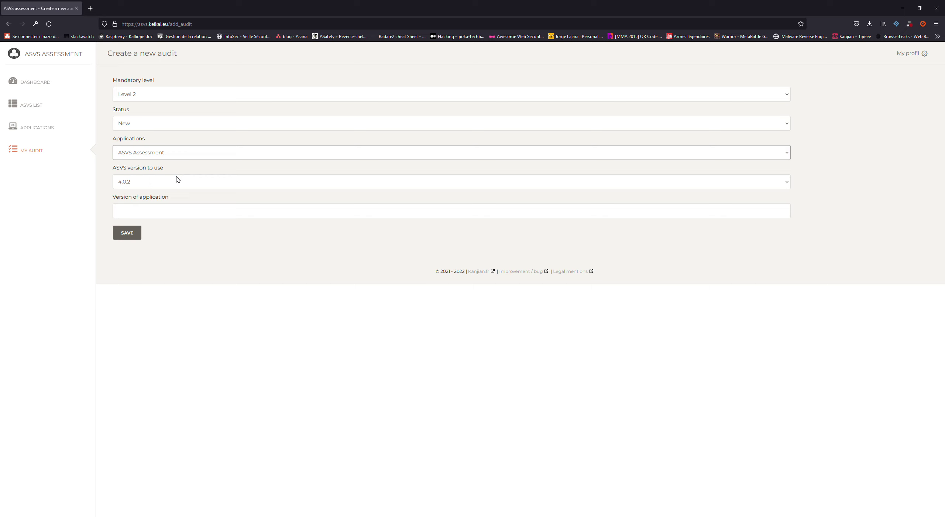
- Set the new audit's application to keikai, ASVS version to 4.0.3 and application version to 2.0.4, and save it
{"action": "key", "text": "Down"}
{"action": "key", "text": "Tab"}
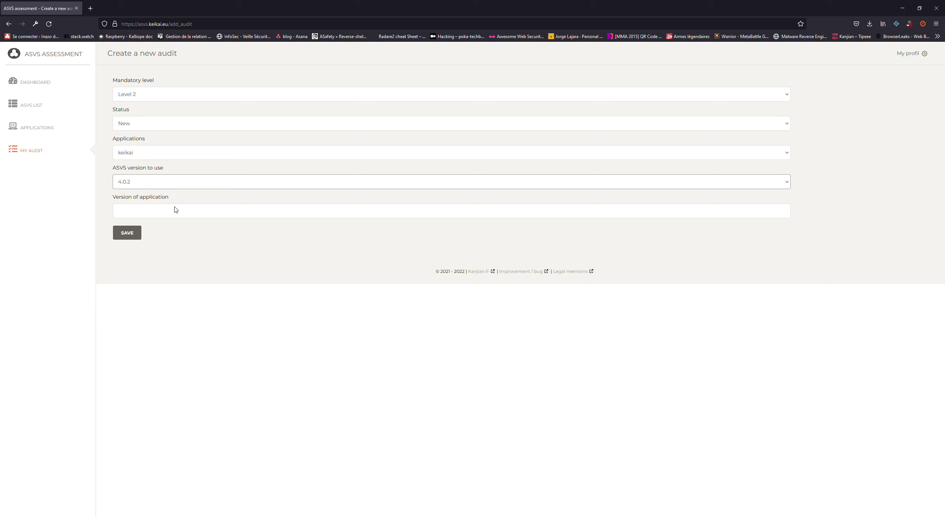
{"action": "key", "text": "Down"}
{"action": "left_click", "coordinate": [206, 212]}
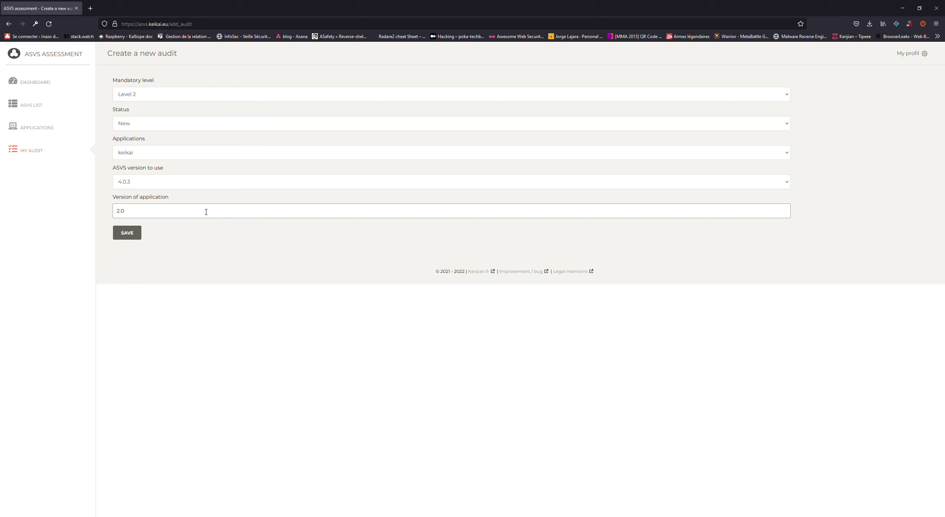
{"action": "type", "text": "2.0.4"}
{"action": "left_click", "coordinate": [186, 233]}
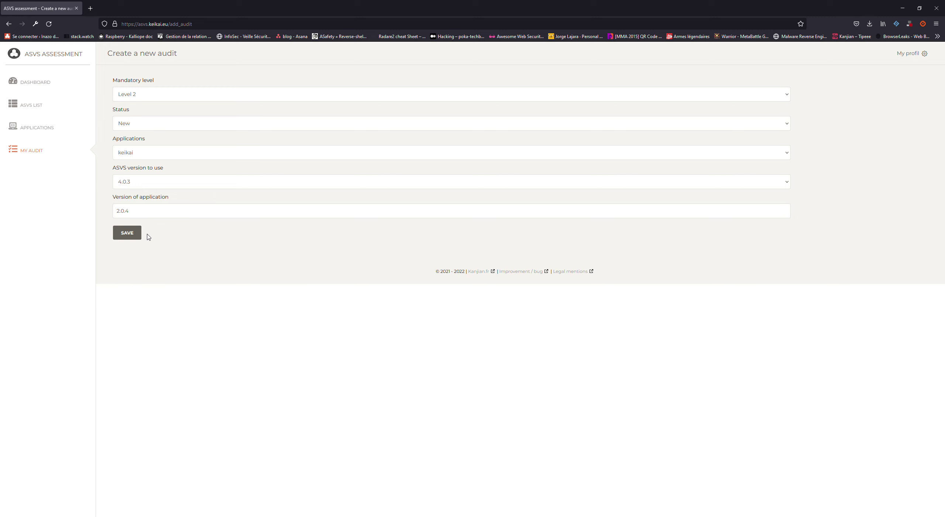
{"action": "left_click", "coordinate": [136, 239]}
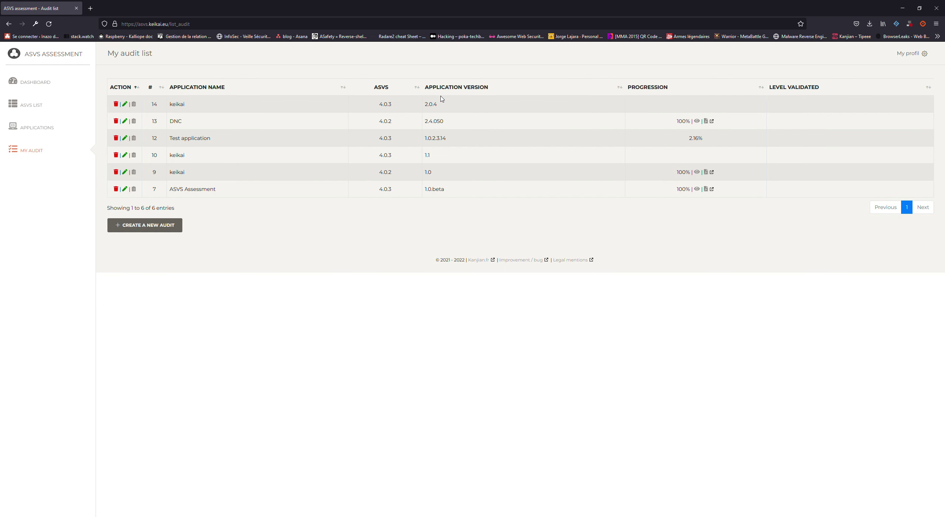
- Open the keikai 2.0.4 audit from the audit list to fill in its questionnaire
{"action": "left_click_drag", "start_coordinate": [172, 104], "coordinate": [624, 116]}
{"action": "left_click", "coordinate": [633, 110]}
{"action": "left_click", "coordinate": [135, 106]}
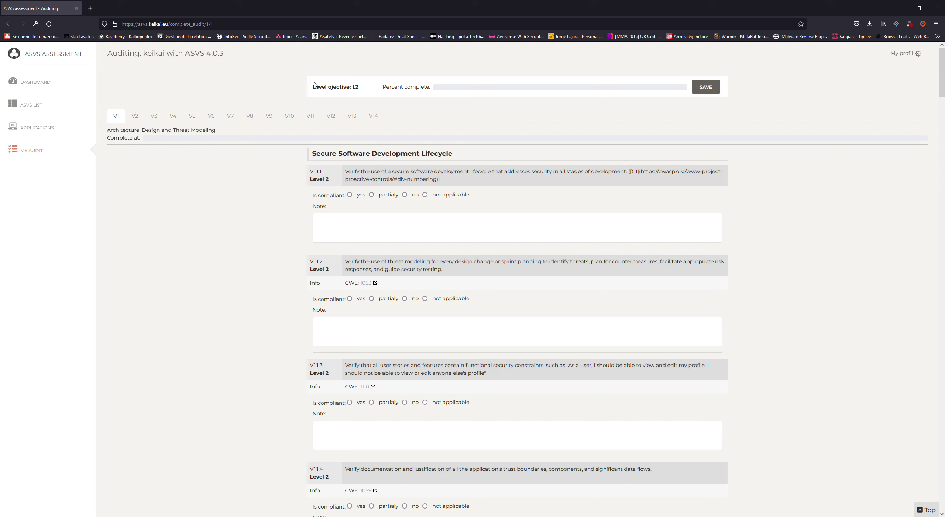
- Examine the audit's level objective and read through the chapter V1 requirements with their levels, compliance options and note fields
{"action": "left_click_drag", "start_coordinate": [360, 89], "coordinate": [306, 93]}
{"action": "left_click", "coordinate": [324, 94]}
{"action": "scroll", "coordinate": [462, 203], "scroll_direction": "down", "scroll_amount": 10}
{"action": "scroll", "coordinate": [488, 240], "scroll_direction": "down", "scroll_amount": 10}
{"action": "scroll", "coordinate": [487, 241], "scroll_direction": "up", "scroll_amount": 7}
{"action": "scroll", "coordinate": [489, 243], "scroll_direction": "up", "scroll_amount": 10}
{"action": "left_click_drag", "start_coordinate": [341, 174], "coordinate": [650, 181]}
{"action": "left_click", "coordinate": [650, 180]}
{"action": "left_click_drag", "start_coordinate": [309, 180], "coordinate": [333, 181]}
{"action": "scroll", "coordinate": [340, 479], "scroll_direction": "down", "scroll_amount": 8}
{"action": "scroll", "coordinate": [376, 402], "scroll_direction": "down", "scroll_amount": 20}
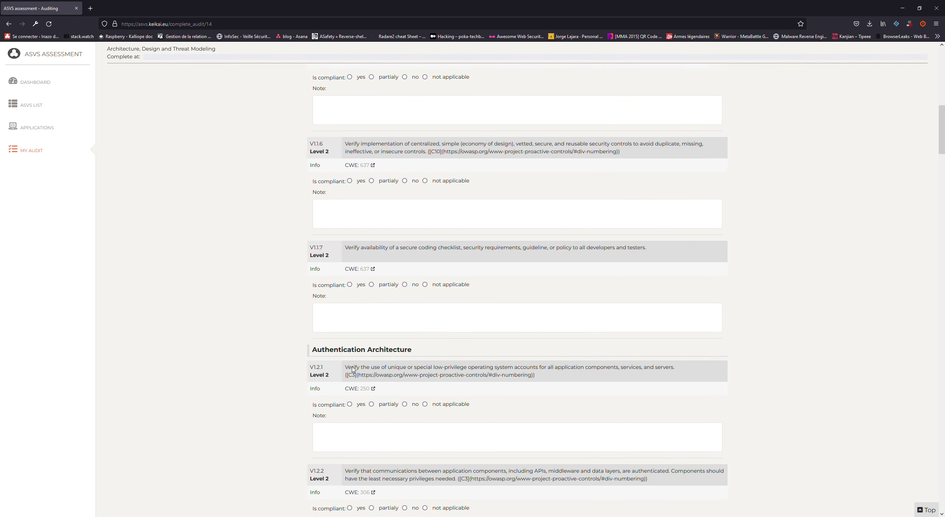
{"action": "scroll", "coordinate": [353, 371], "scroll_direction": "down", "scroll_amount": 20}
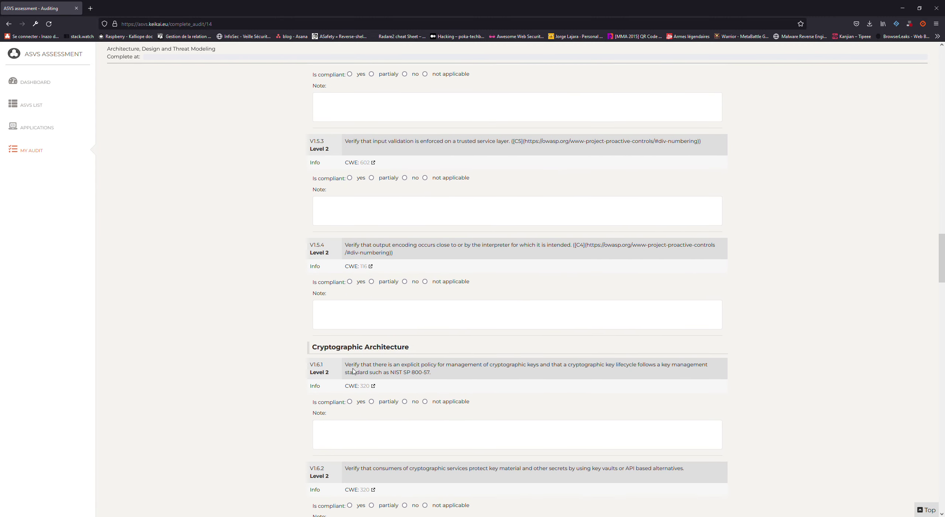
{"action": "scroll", "coordinate": [353, 371], "scroll_direction": "down", "scroll_amount": 20}
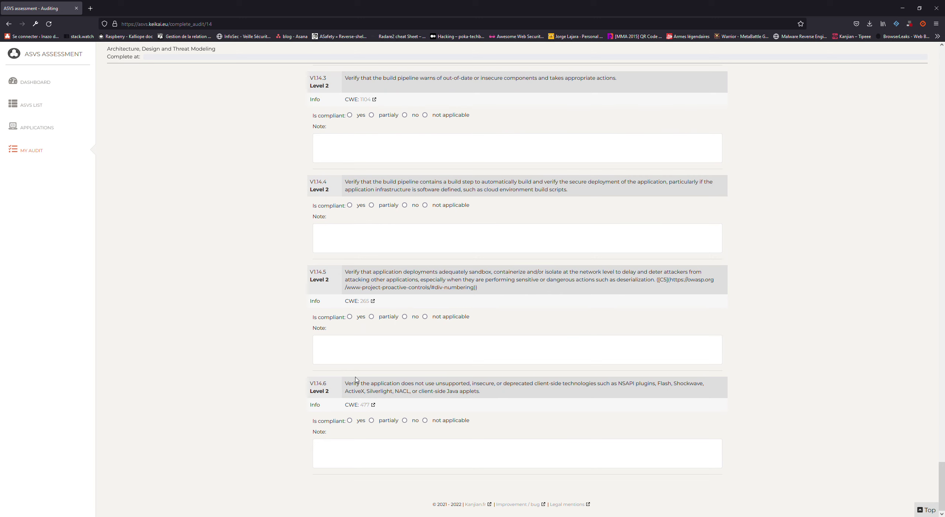
{"action": "scroll", "coordinate": [353, 374], "scroll_direction": "up", "scroll_amount": 5}
{"action": "left_click_drag", "start_coordinate": [941, 460], "coordinate": [942, 70]}
- Look over the Business Logic chapter V11 and the requirement levels in the Configuration chapter V14
{"action": "left_click", "coordinate": [311, 117]}
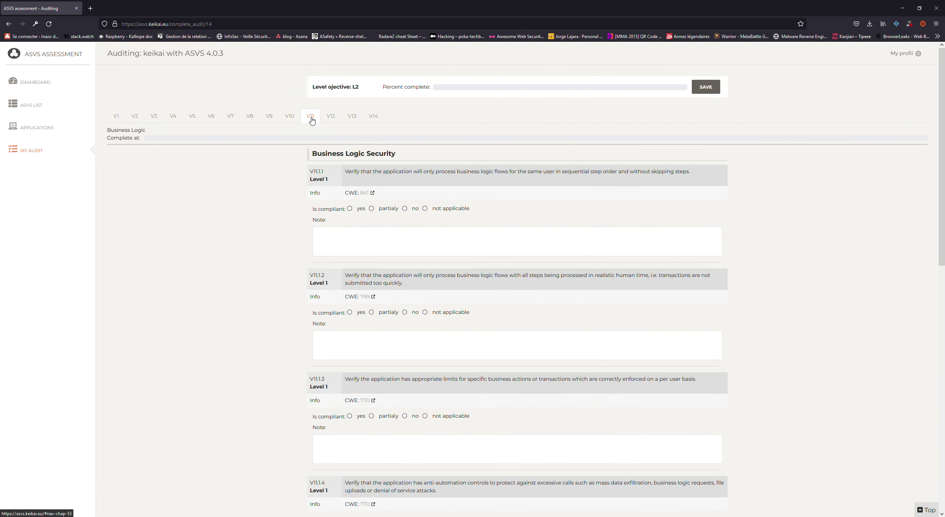
{"action": "left_click", "coordinate": [371, 117]}
{"action": "scroll", "coordinate": [354, 203], "scroll_direction": "down", "scroll_amount": 5}
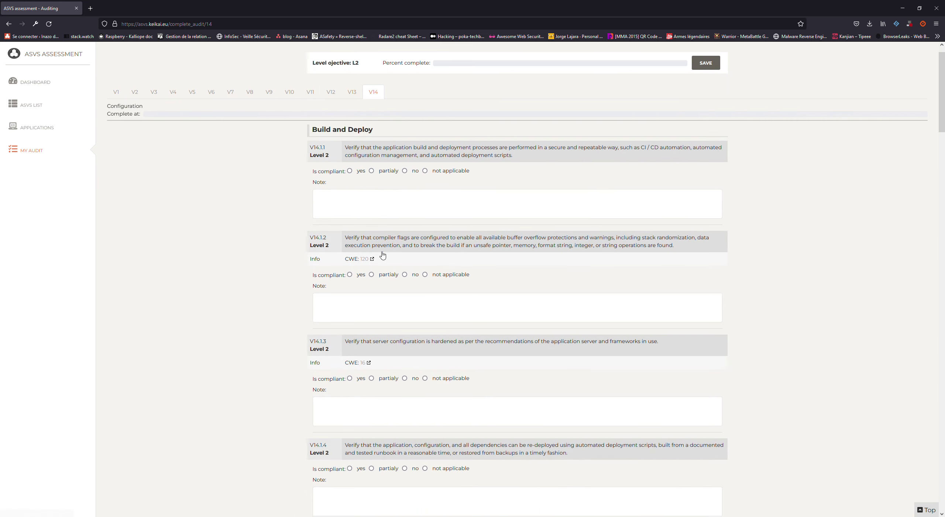
{"action": "left_click_drag", "start_coordinate": [313, 379], "coordinate": [328, 381]}
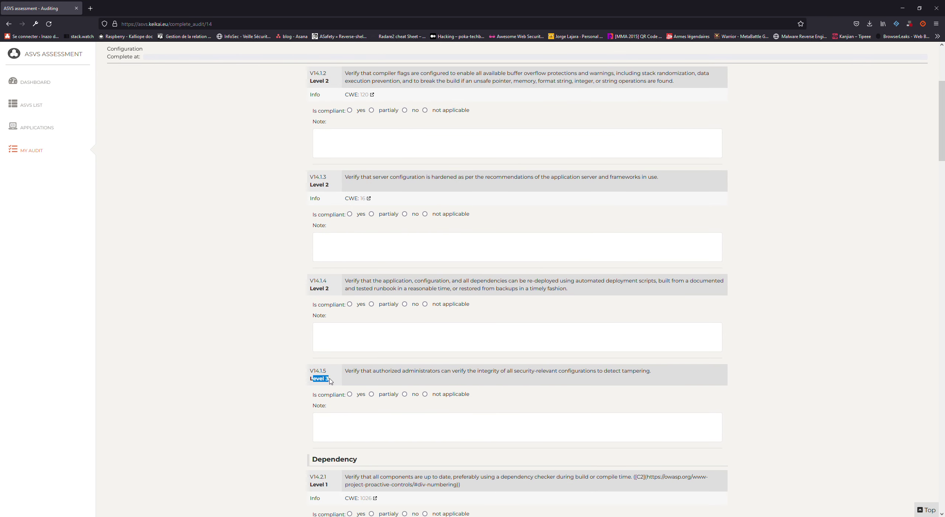
{"action": "left_click_drag", "start_coordinate": [333, 484], "coordinate": [305, 491]}
{"action": "scroll", "coordinate": [225, 294], "scroll_direction": "up", "scroll_amount": 5}
- Back in chapter V1, set compliance to yes for V1.1.1, no for V1.1.2 and not applicable for V1.1.3
{"action": "left_click", "coordinate": [123, 116]}
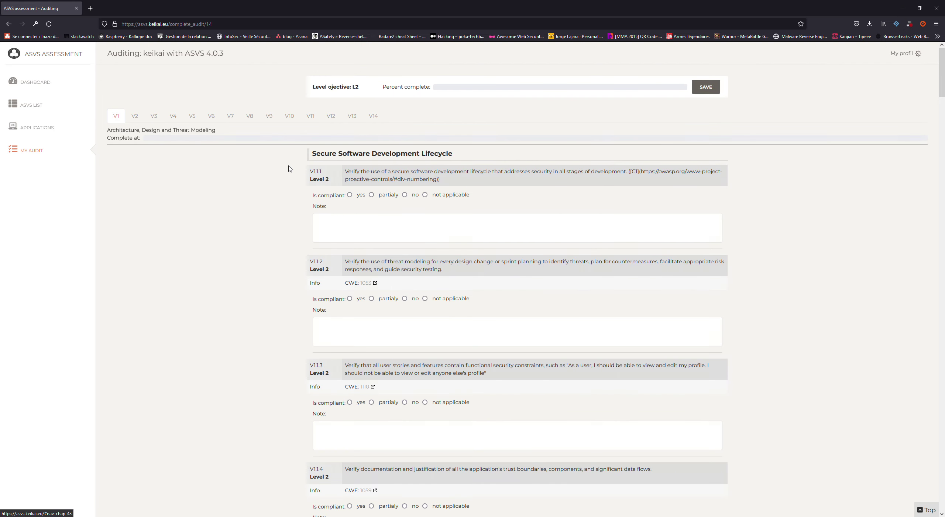
{"action": "left_click", "coordinate": [359, 195]}
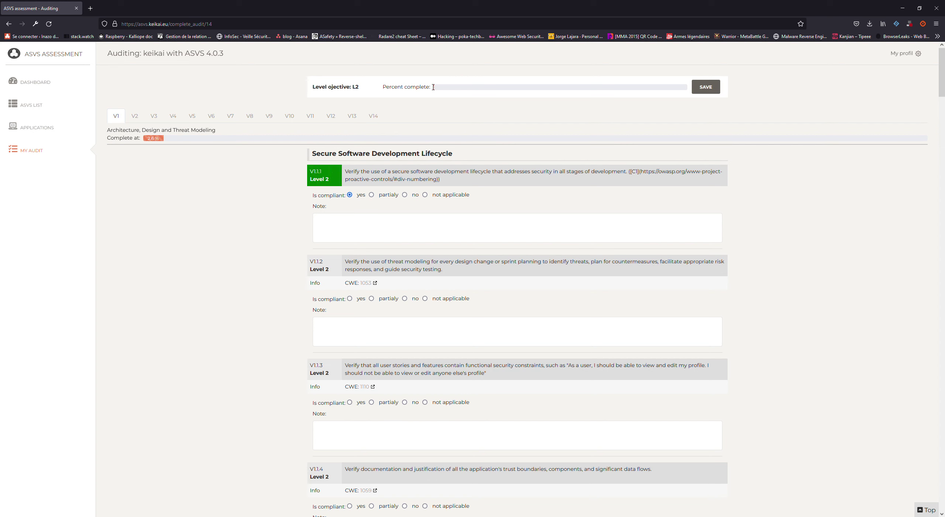
{"action": "left_click", "coordinate": [387, 302]}
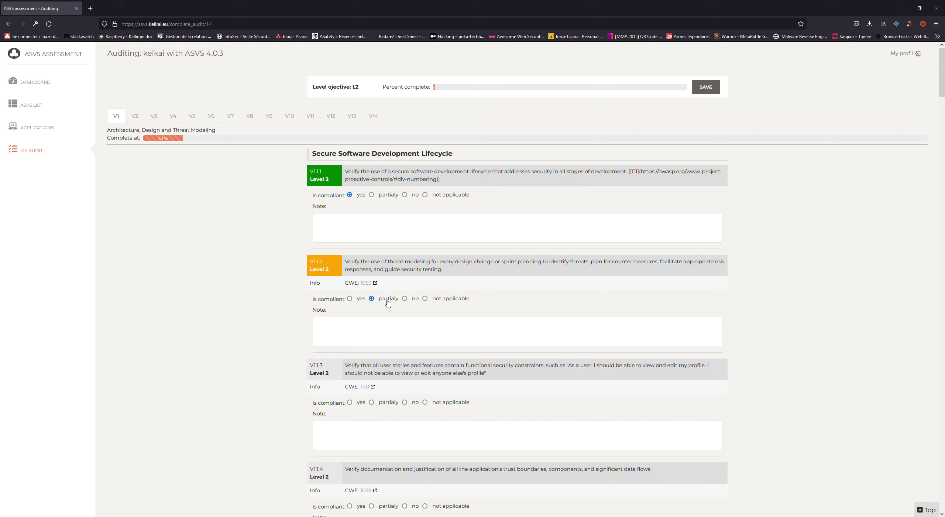
{"action": "left_click", "coordinate": [453, 300]}
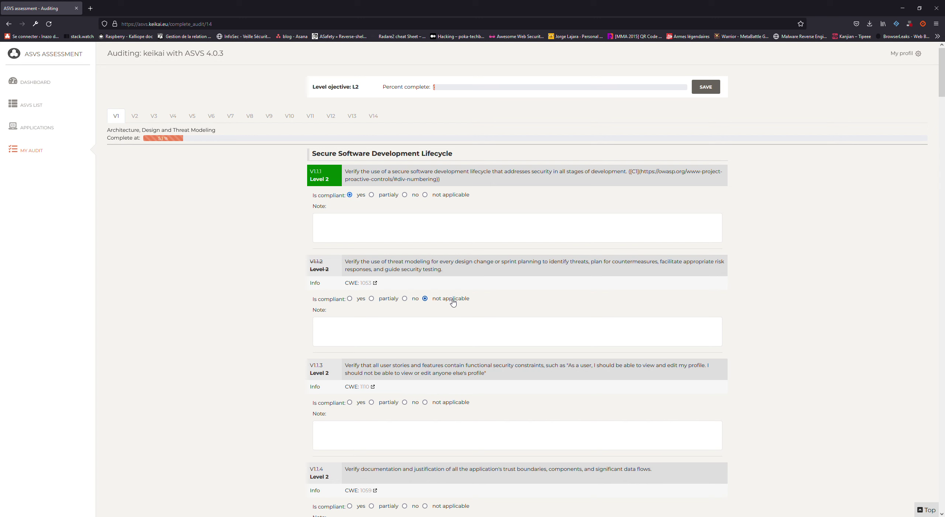
{"action": "left_click", "coordinate": [416, 303]}
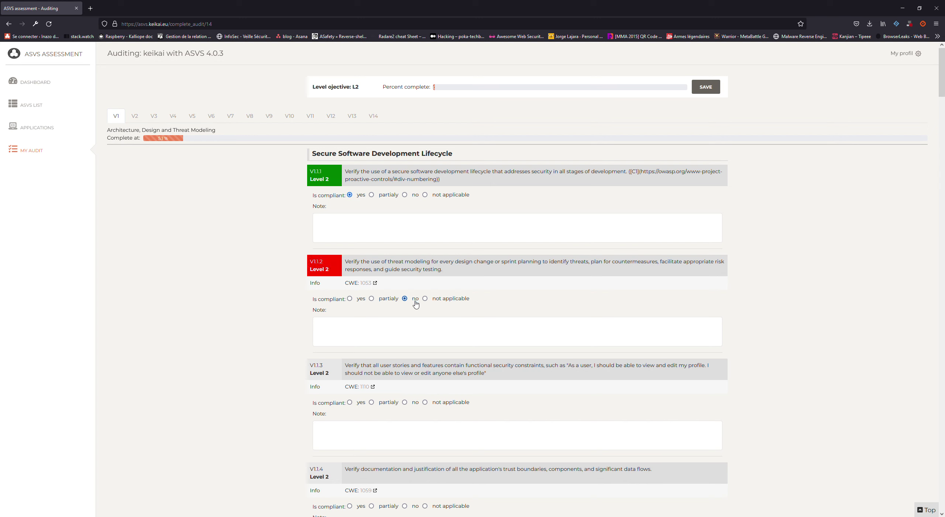
{"action": "left_click", "coordinate": [457, 403]}
- Set compliance to partially for V1.1.7 and to yes for V1.1.6 and V1.1.5
{"action": "scroll", "coordinate": [503, 366], "scroll_direction": "down", "scroll_amount": 10}
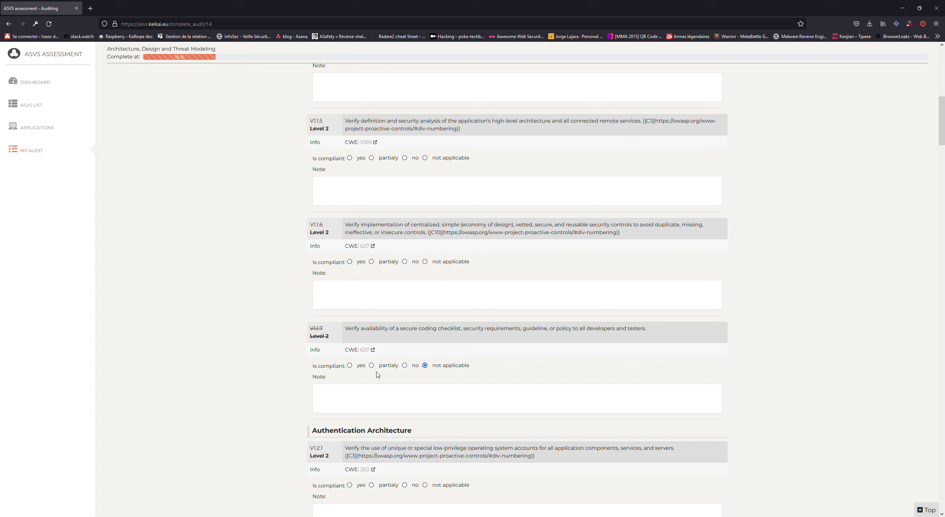
{"action": "left_click", "coordinate": [372, 365]}
{"action": "left_click", "coordinate": [357, 262]}
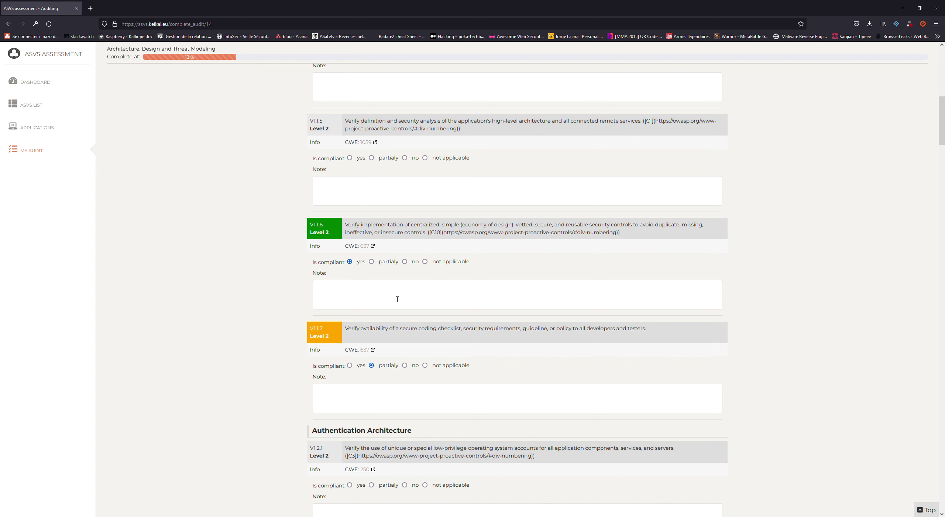
{"action": "left_click", "coordinate": [365, 161]}
{"action": "scroll", "coordinate": [378, 327], "scroll_direction": "down", "scroll_amount": 1}
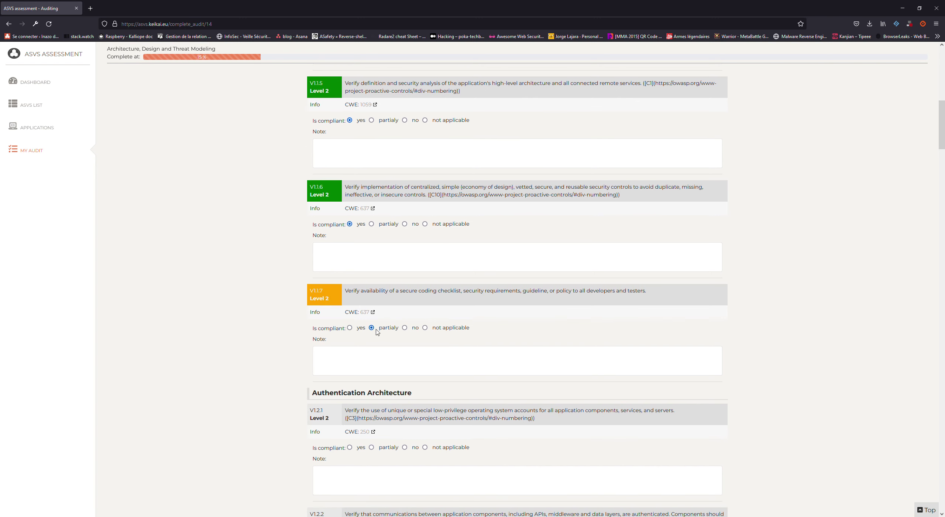
- Add the note "Note de test" to requirement V1.1.1 and save the audit
{"action": "scroll", "coordinate": [401, 212], "scroll_direction": "up", "scroll_amount": 10}
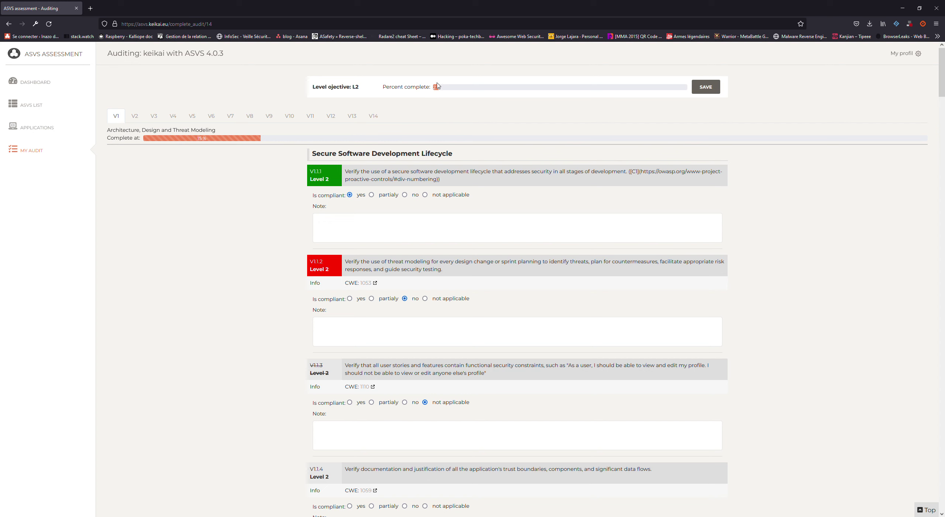
{"action": "left_click", "coordinate": [426, 230]}
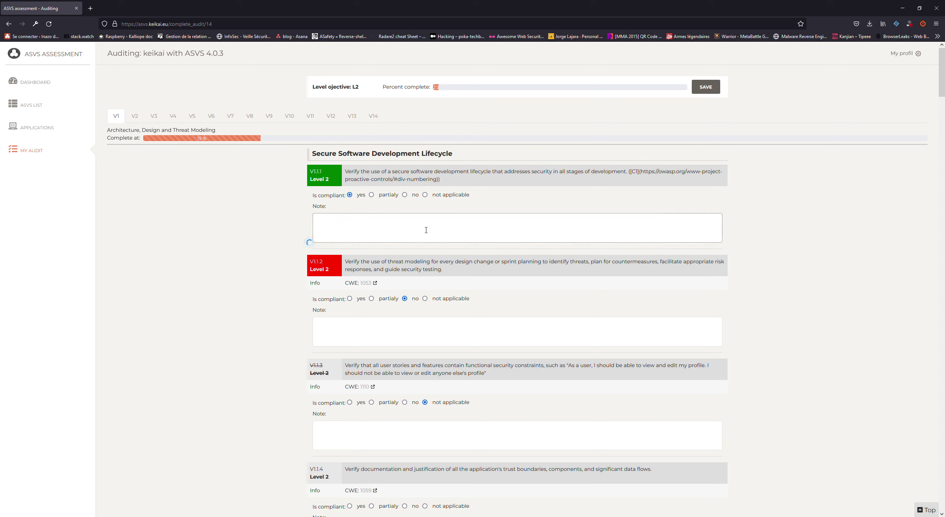
{"action": "type", "text": "Note de test"}
{"action": "left_click", "coordinate": [718, 95]}
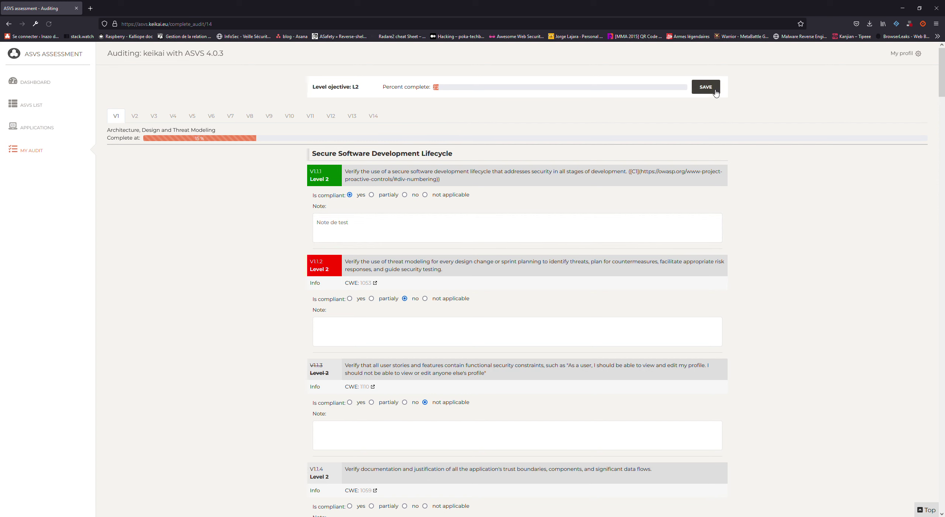
- Return to the audit list, check the audits' progression and open the results of the keikai 1.0 audit
{"action": "left_click", "coordinate": [44, 150]}
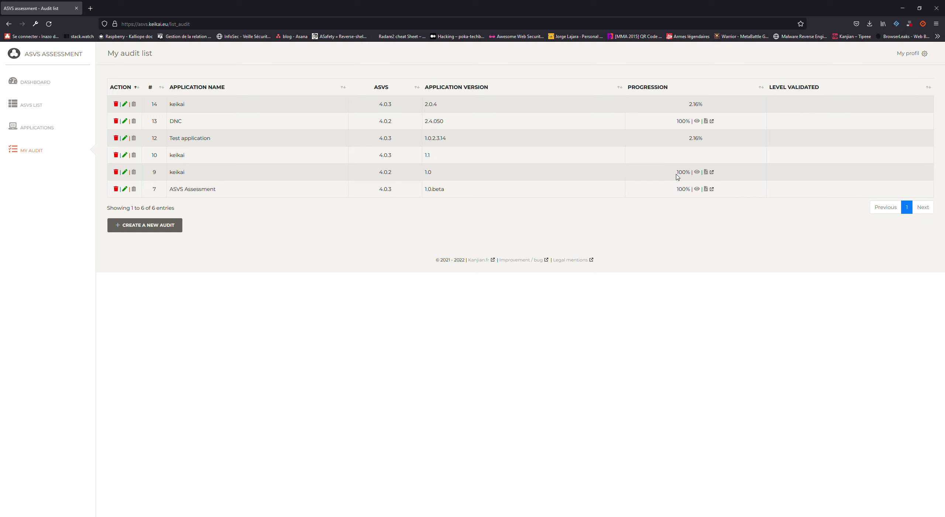
{"action": "left_click_drag", "start_coordinate": [676, 173], "coordinate": [691, 173]}
{"action": "left_click_drag", "start_coordinate": [688, 105], "coordinate": [704, 105]}
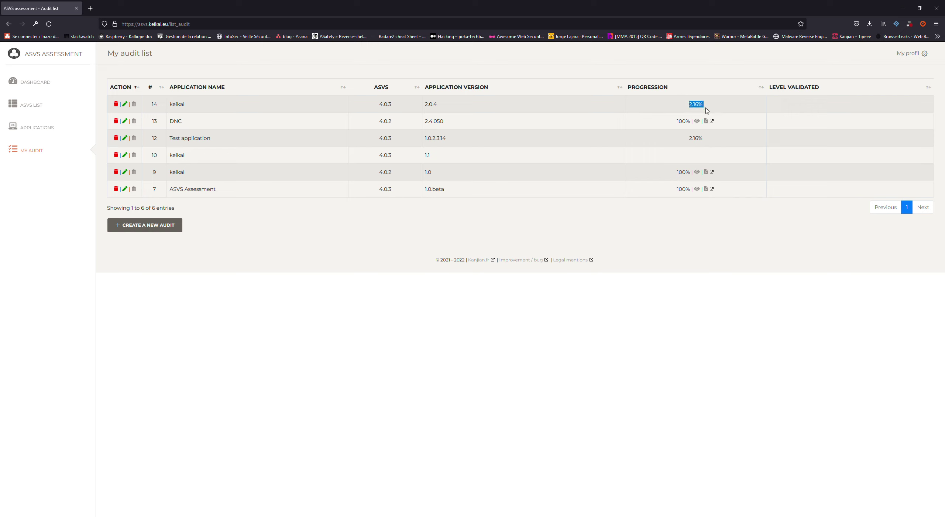
{"action": "left_click", "coordinate": [697, 173]}
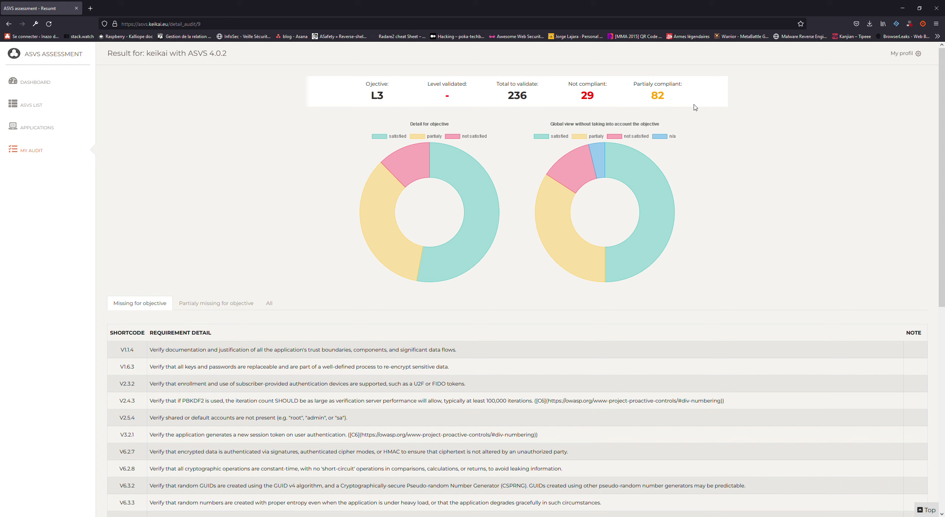
- Review the result charts and the lists of requirements missing and partially missing for the objective
{"action": "scroll", "coordinate": [517, 425], "scroll_direction": "down", "scroll_amount": 4}
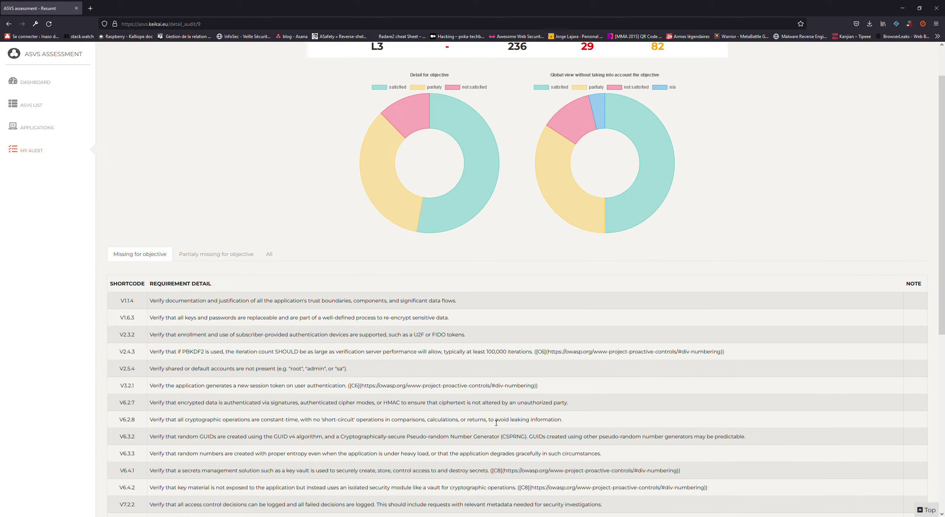
{"action": "scroll", "coordinate": [443, 403], "scroll_direction": "down", "scroll_amount": 6}
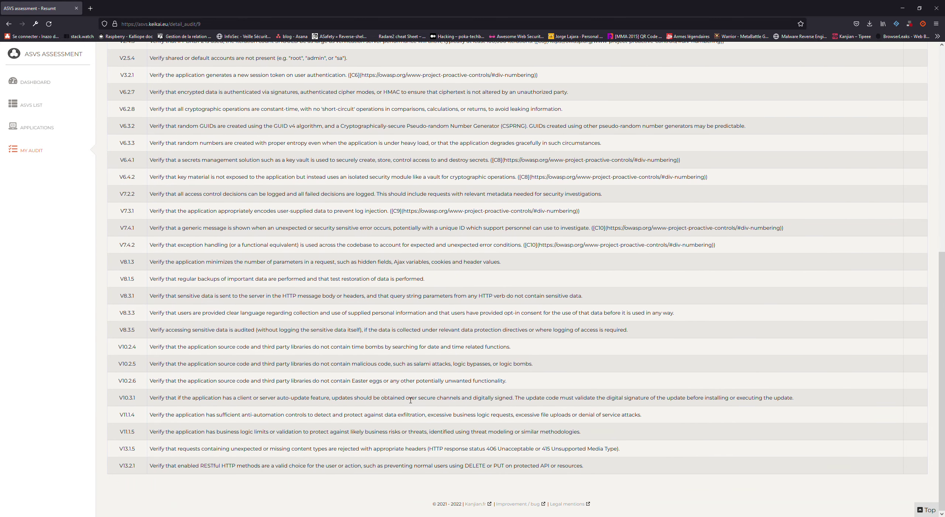
{"action": "scroll", "coordinate": [249, 480], "scroll_direction": "up", "scroll_amount": 5}
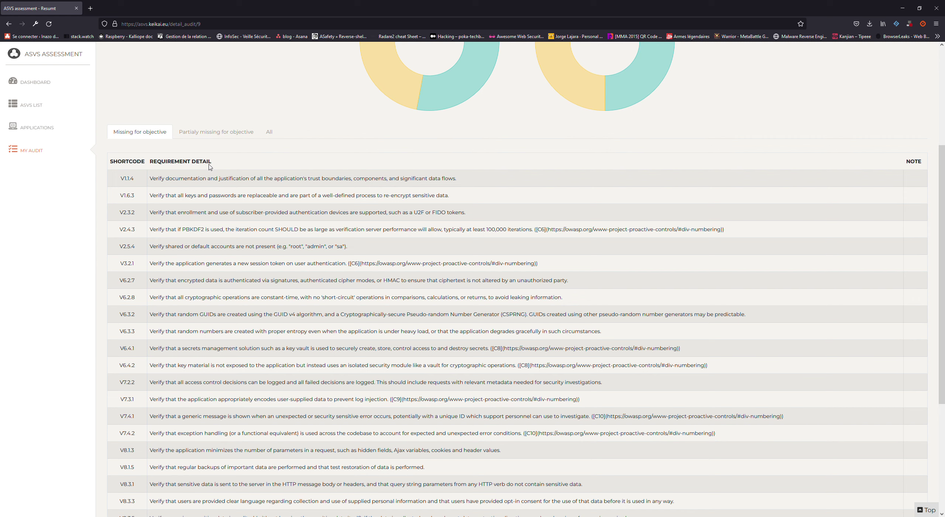
{"action": "left_click", "coordinate": [201, 132]}
{"action": "scroll", "coordinate": [320, 236], "scroll_direction": "down", "scroll_amount": 20}
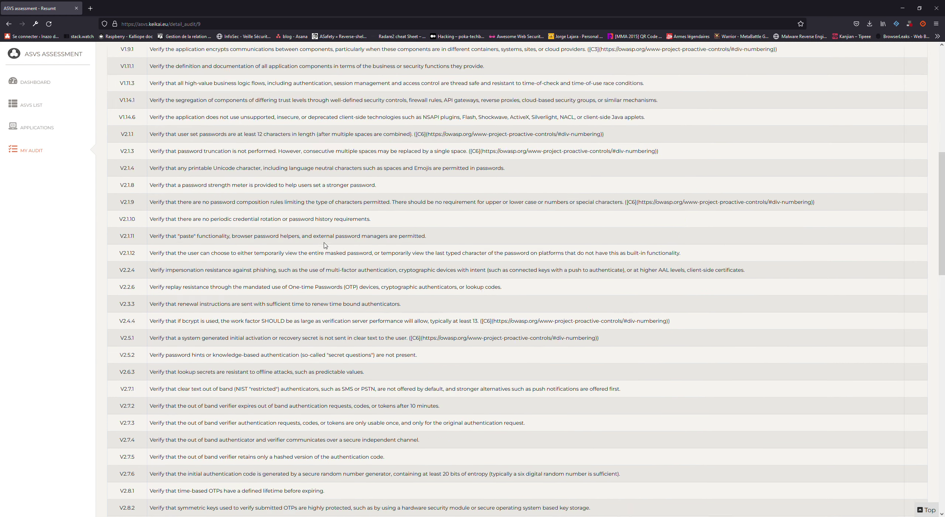
{"action": "scroll", "coordinate": [327, 248], "scroll_direction": "up", "scroll_amount": 20}
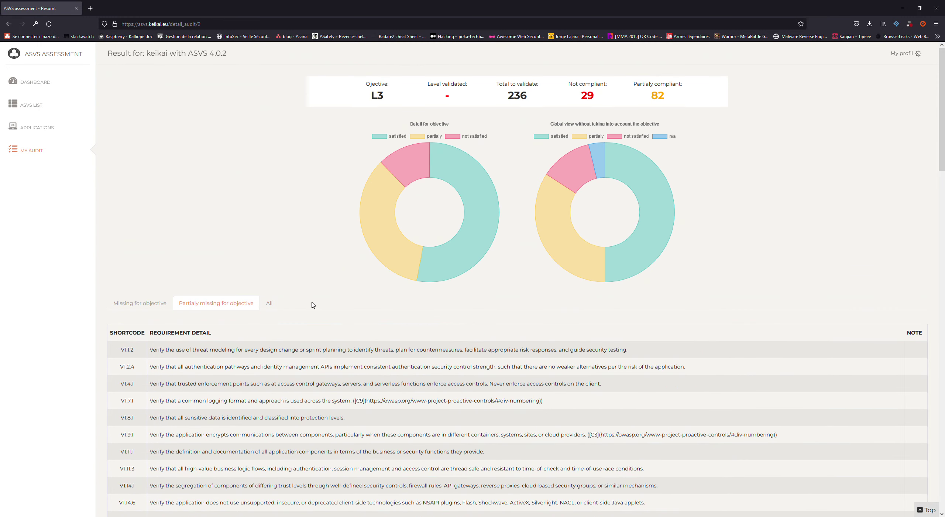
- Show all requirements in the audit results and read through their colour-coded compliance statuses
{"action": "left_click", "coordinate": [270, 303]}
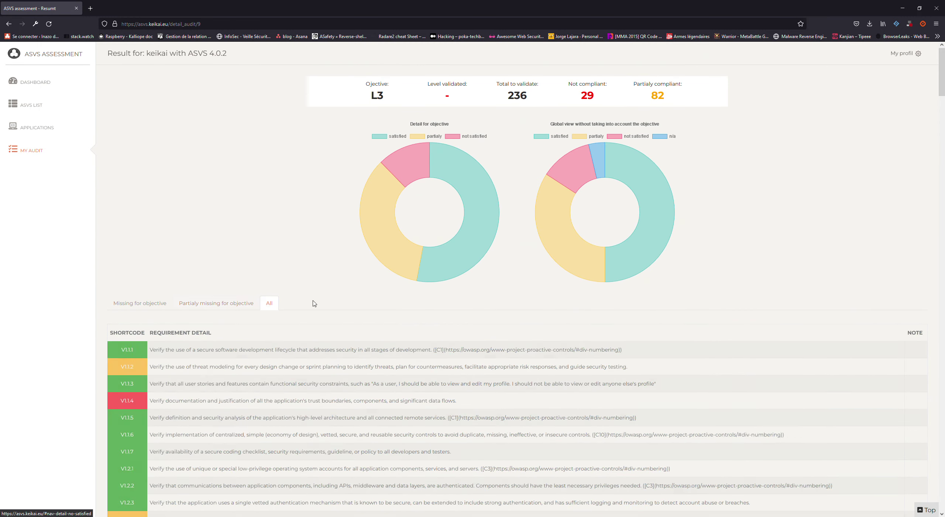
{"action": "scroll", "coordinate": [394, 366], "scroll_direction": "down", "scroll_amount": 12}
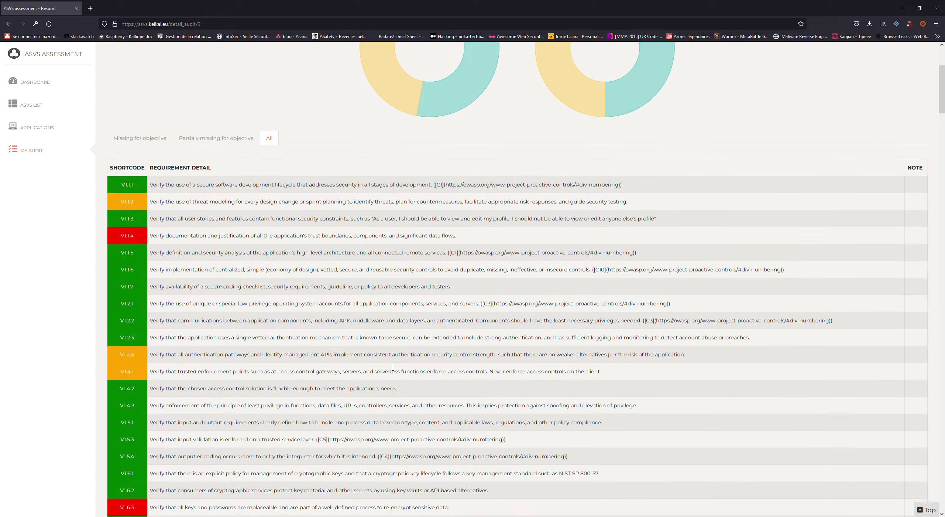
{"action": "scroll", "coordinate": [393, 368], "scroll_direction": "down", "scroll_amount": 15}
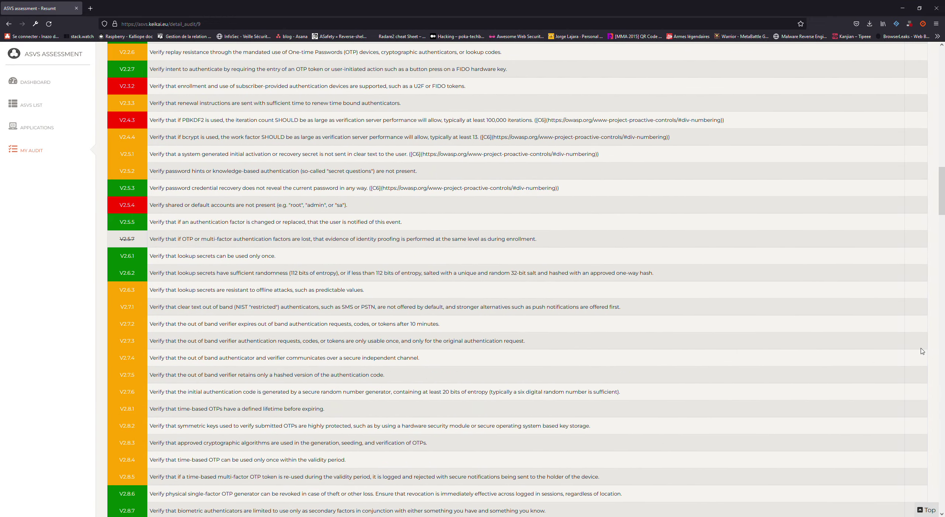
{"action": "scroll", "coordinate": [517, 325], "scroll_direction": "down", "scroll_amount": 3}
{"action": "scroll", "coordinate": [496, 327], "scroll_direction": "down", "scroll_amount": 20}
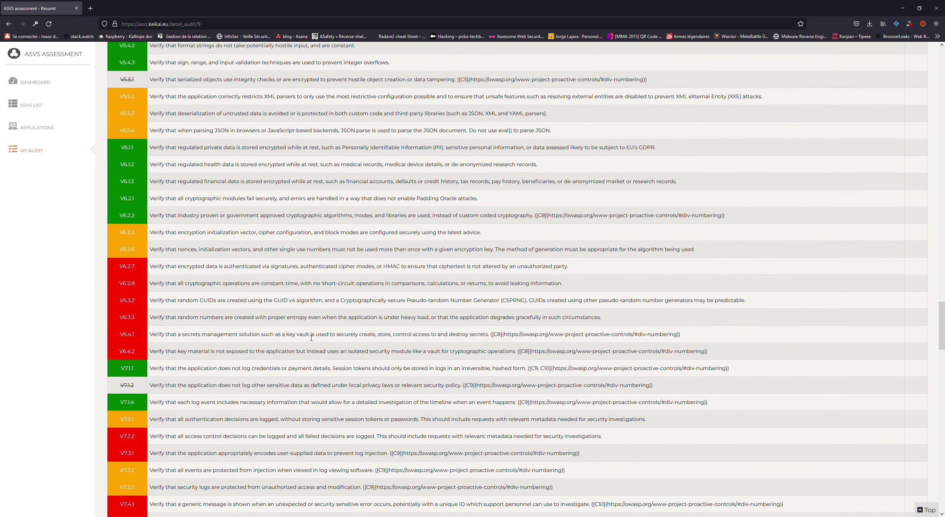
{"action": "scroll", "coordinate": [133, 280], "scroll_direction": "down", "scroll_amount": 5}
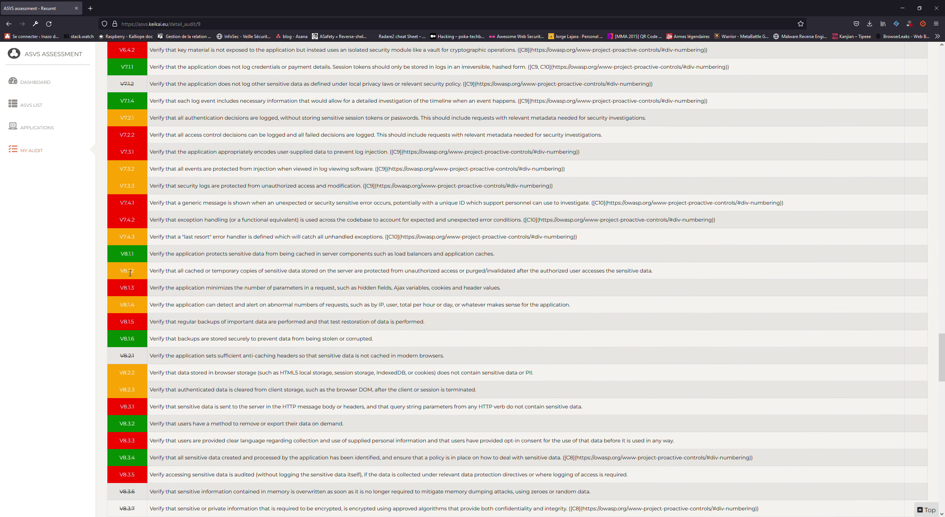
- Return to the audit list and download the PDF report of the completed keikai 1.0 audit
{"action": "scroll", "coordinate": [207, 348], "scroll_direction": "down", "scroll_amount": 3}
{"action": "scroll", "coordinate": [245, 344], "scroll_direction": "up", "scroll_amount": 20}
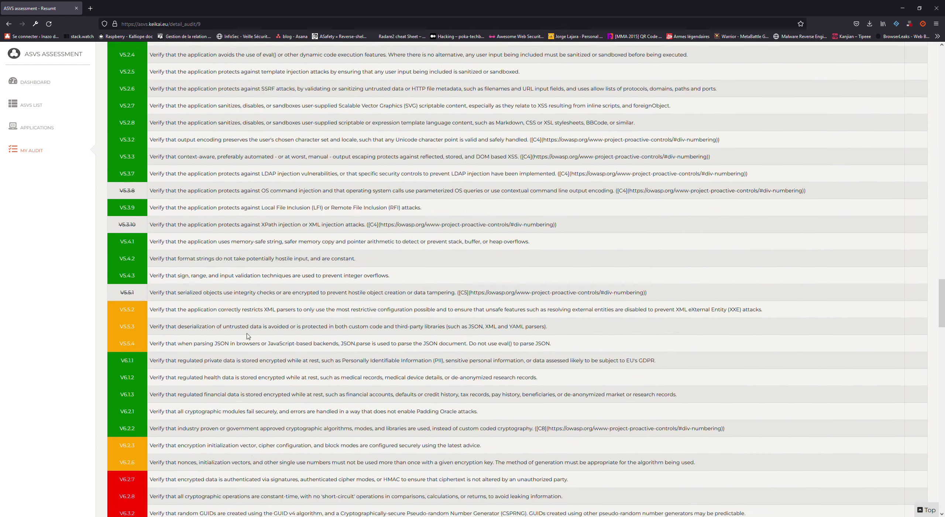
{"action": "scroll", "coordinate": [258, 335], "scroll_direction": "up", "scroll_amount": 20}
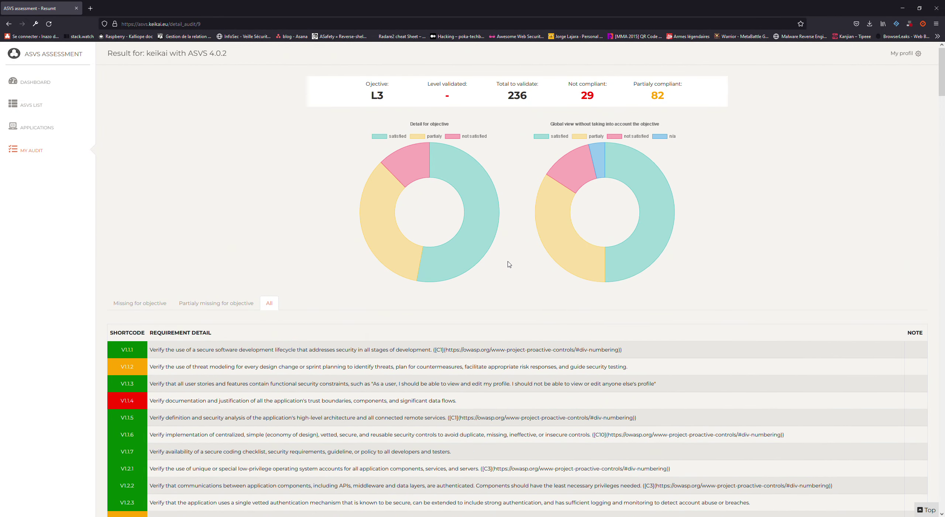
{"action": "left_click", "coordinate": [31, 150]}
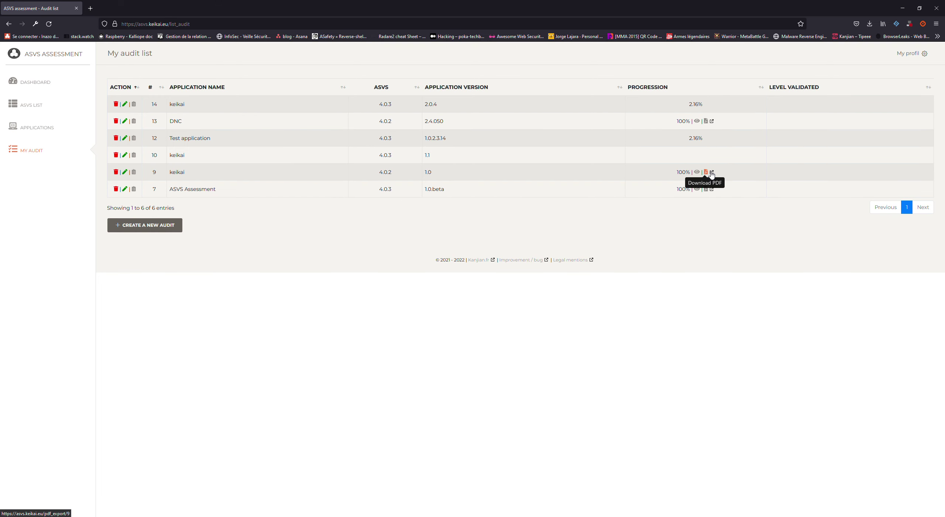
{"action": "left_click", "coordinate": [711, 173]}
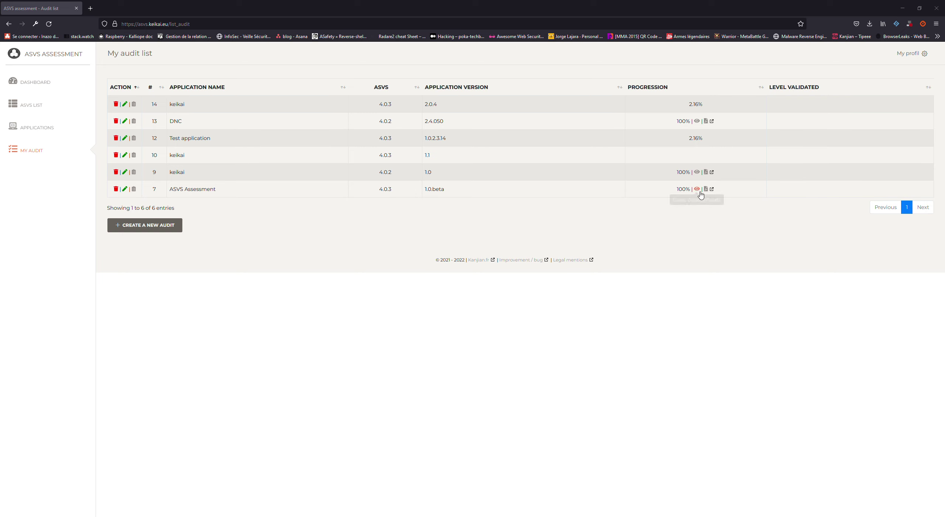
- Reopen the results of the keikai 1.0 audit and look through the requirements missing for the objective
{"action": "left_click", "coordinate": [697, 172]}
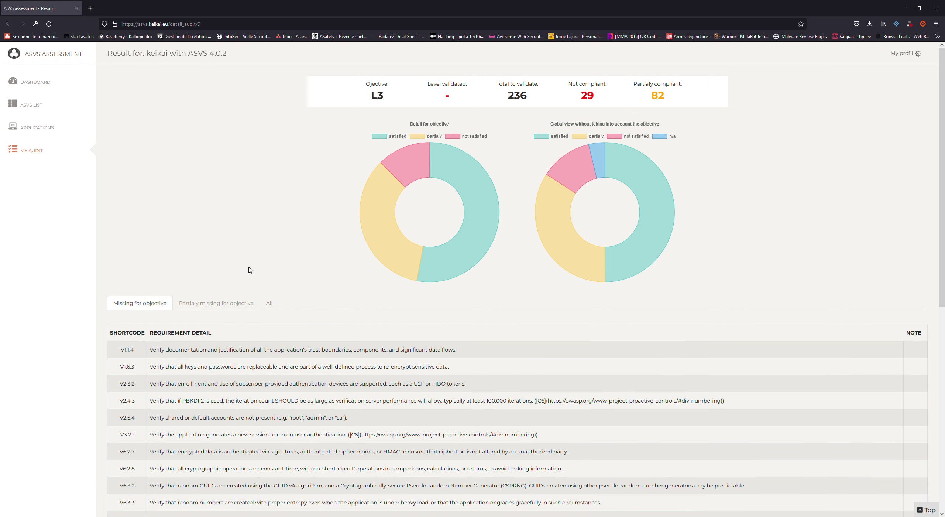
{"action": "scroll", "coordinate": [157, 327], "scroll_direction": "down", "scroll_amount": 1}
{"action": "scroll", "coordinate": [157, 328], "scroll_direction": "down", "scroll_amount": 2}
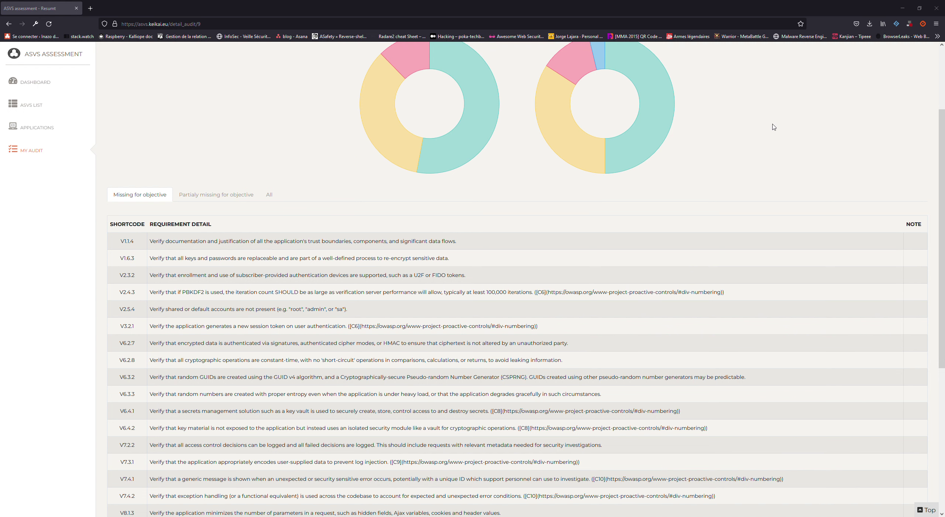
{"action": "scroll", "coordinate": [756, 125], "scroll_direction": "up", "scroll_amount": 3}
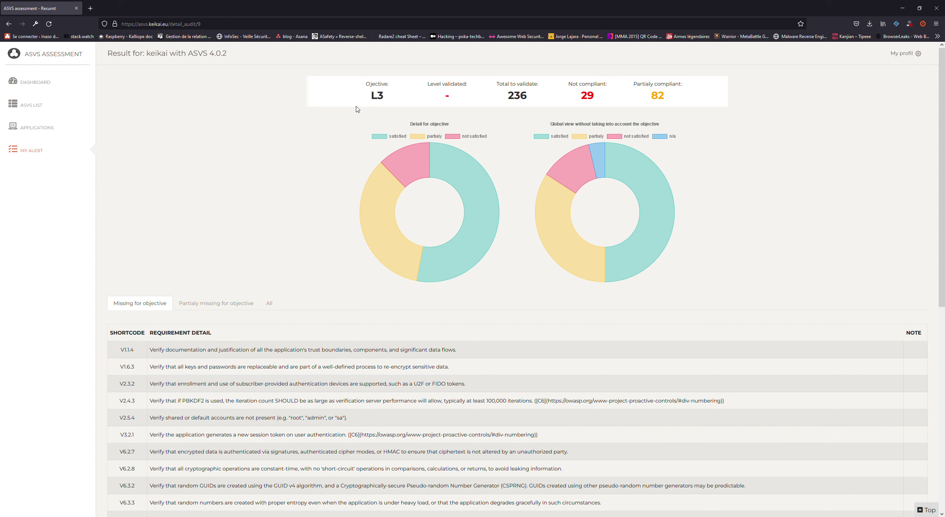
{"action": "double_click", "coordinate": [146, 29]}
{"action": "type", "text": "demo-as"}
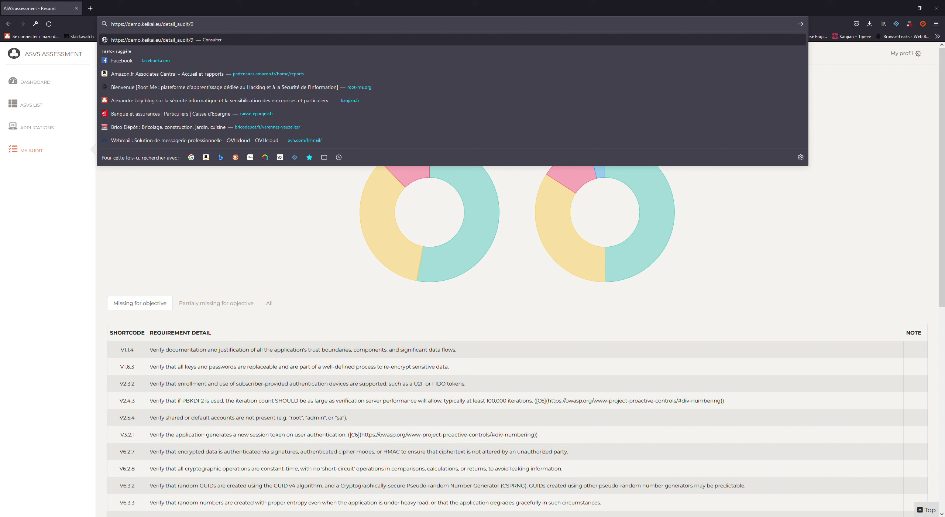
{"action": "type", "text": "vs"}
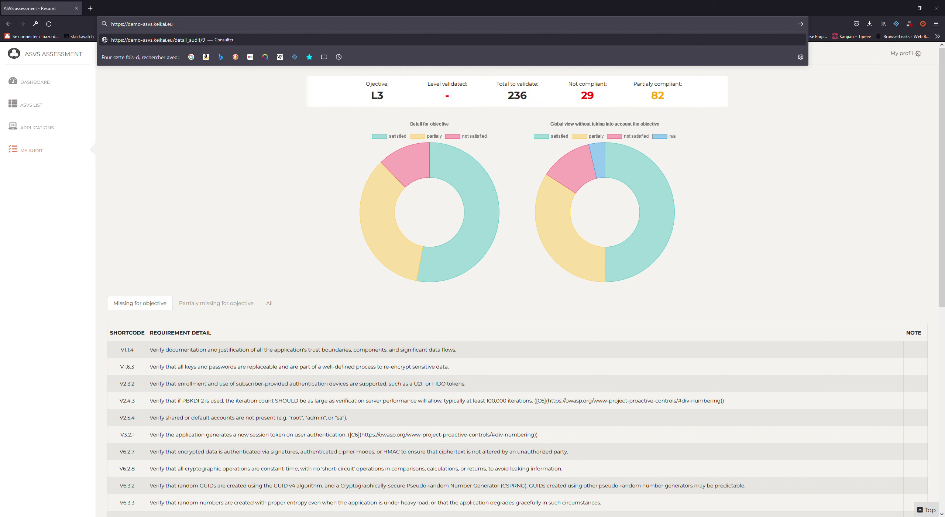
{"action": "key", "text": "Return"}
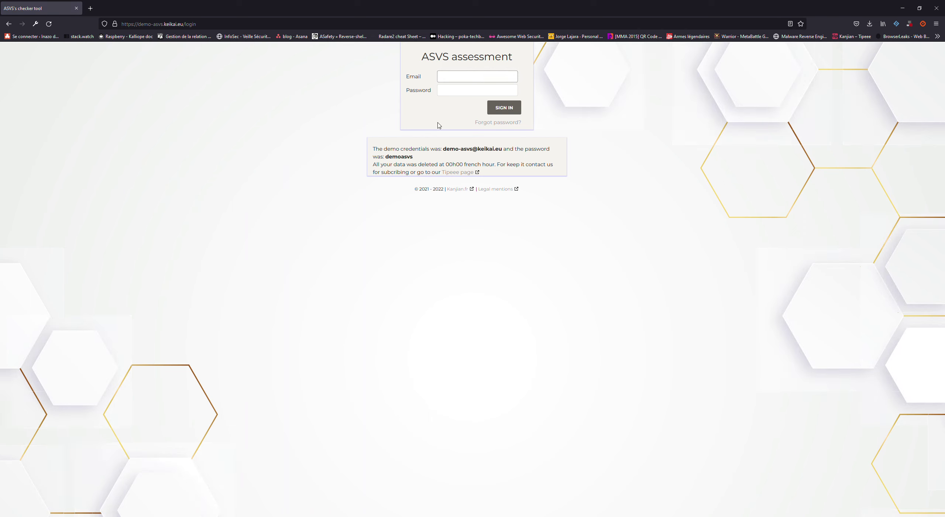